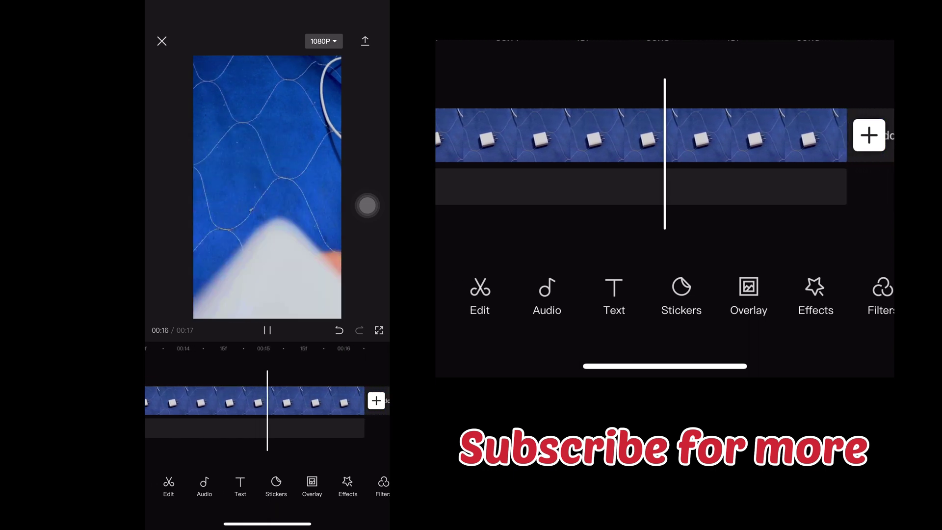
Select the charger clip and open its Custom speed curve for editing.
{"action": "left_click_drag", "start_coordinate": [221, 401], "coordinate": [292, 401]}
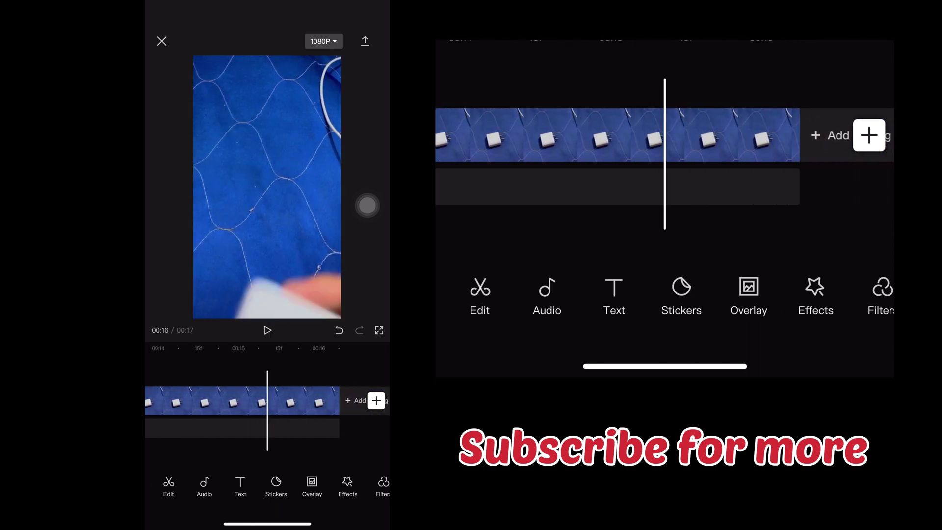
{"action": "left_click", "coordinate": [221, 400]}
{"action": "left_click", "coordinate": [230, 485]}
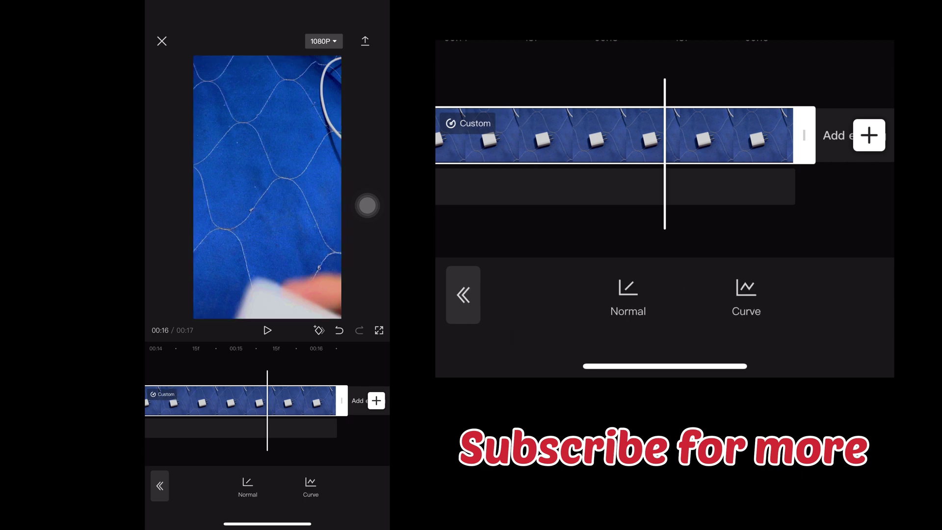
{"action": "left_click", "coordinate": [311, 485]}
{"action": "left_click", "coordinate": [204, 444]}
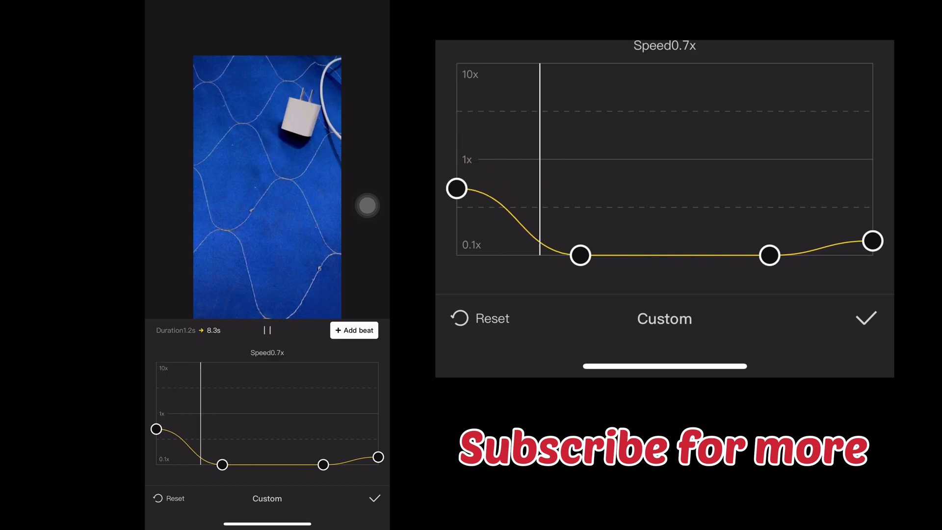
Shape the curve: second point to about 0.7x, third point earlier and down to 0.1x.
{"action": "left_click_drag", "start_coordinate": [223, 464], "coordinate": [222, 431]}
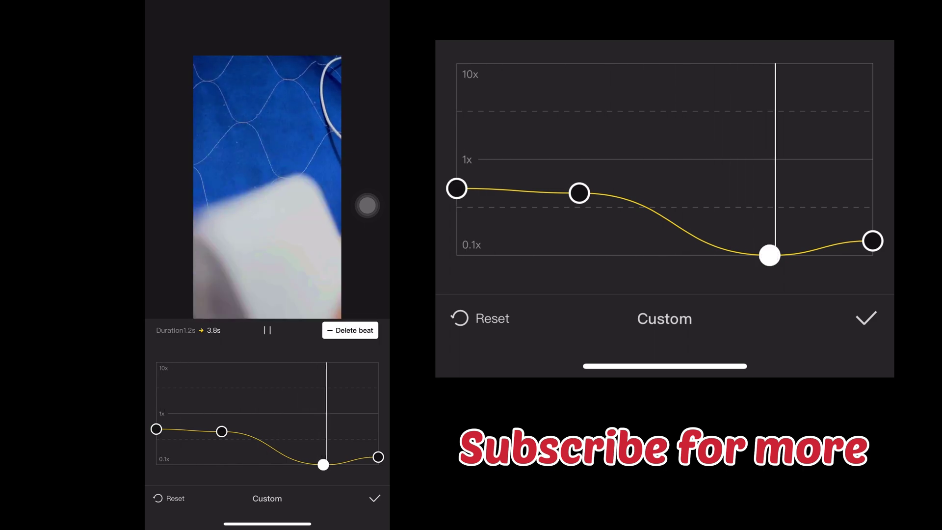
{"action": "left_click_drag", "start_coordinate": [323, 464], "coordinate": [293, 459]}
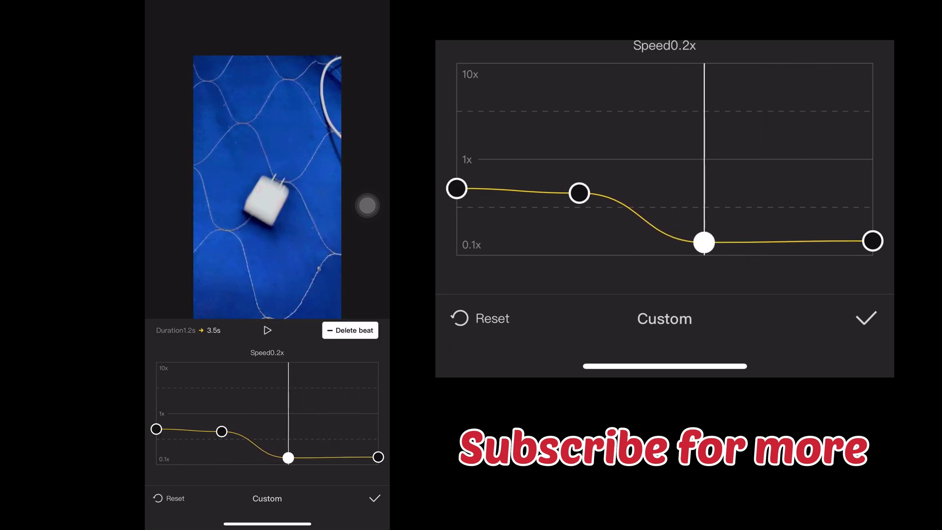
{"action": "key", "text": "space"}
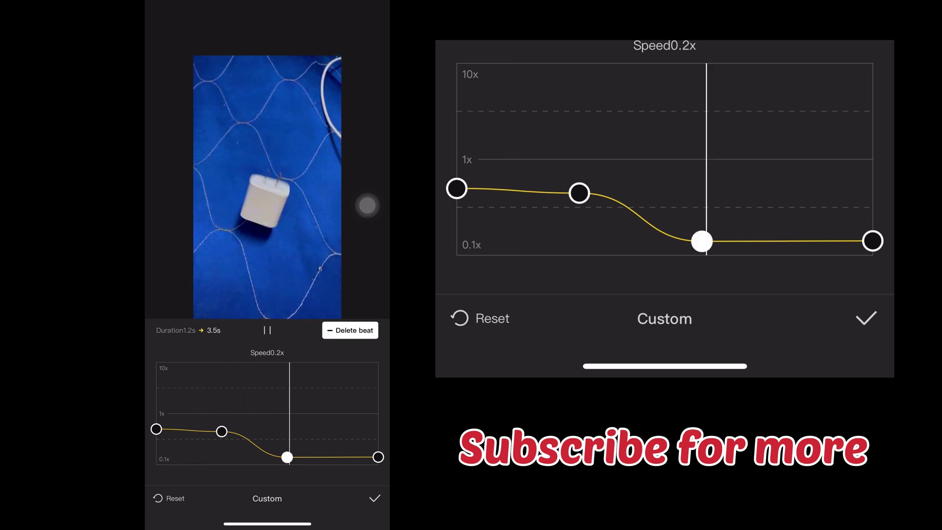
{"action": "left_click_drag", "start_coordinate": [287, 457], "coordinate": [288, 464]}
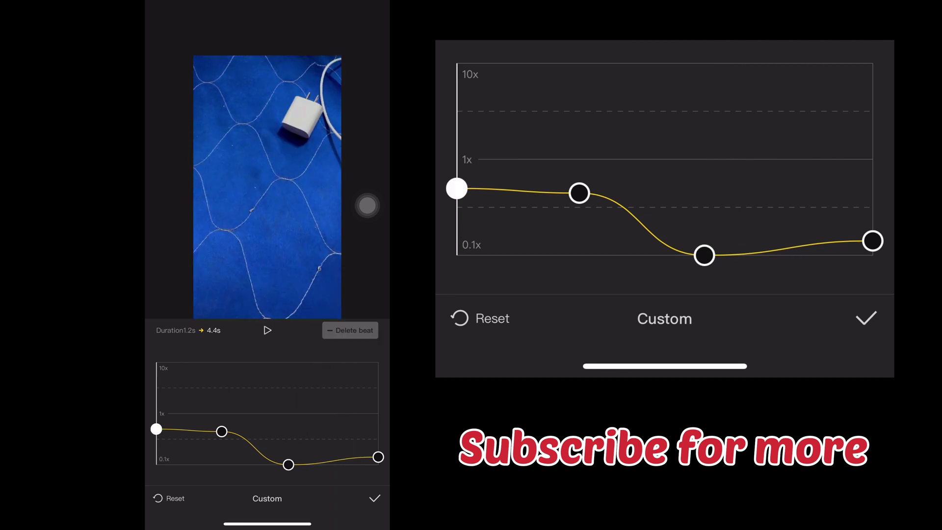
{"action": "left_click", "coordinate": [374, 498]}
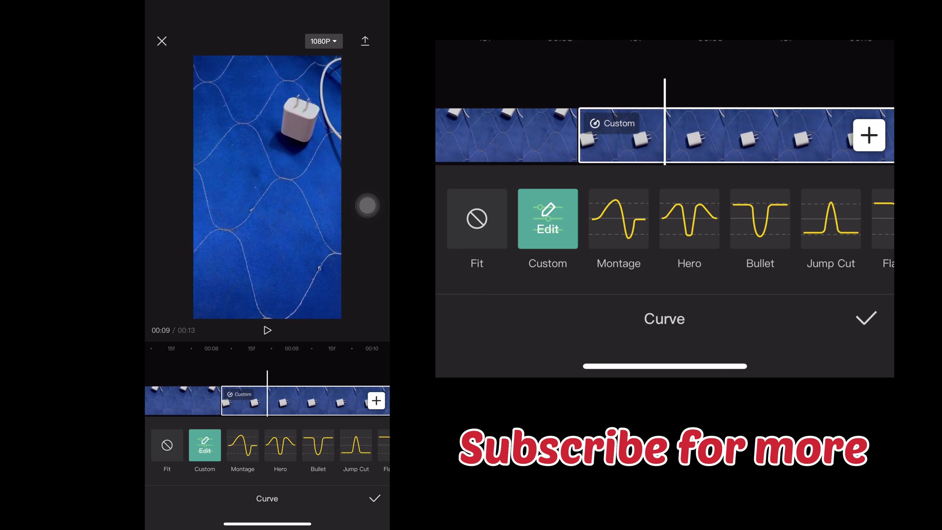
Split the slowed clip at the playhead and delete the short 0.6 s piece.
{"action": "left_click", "coordinate": [375, 498]}
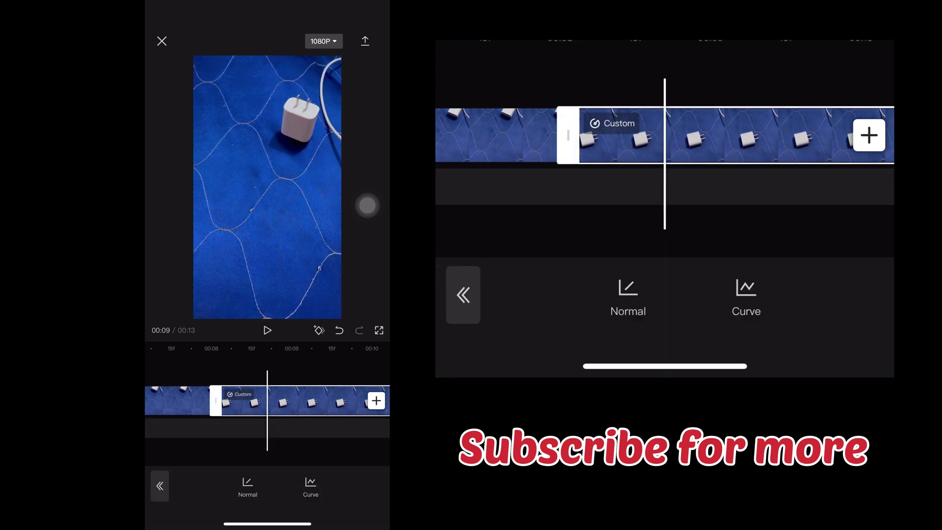
{"action": "left_click", "coordinate": [160, 485]}
{"action": "left_click", "coordinate": [294, 402]}
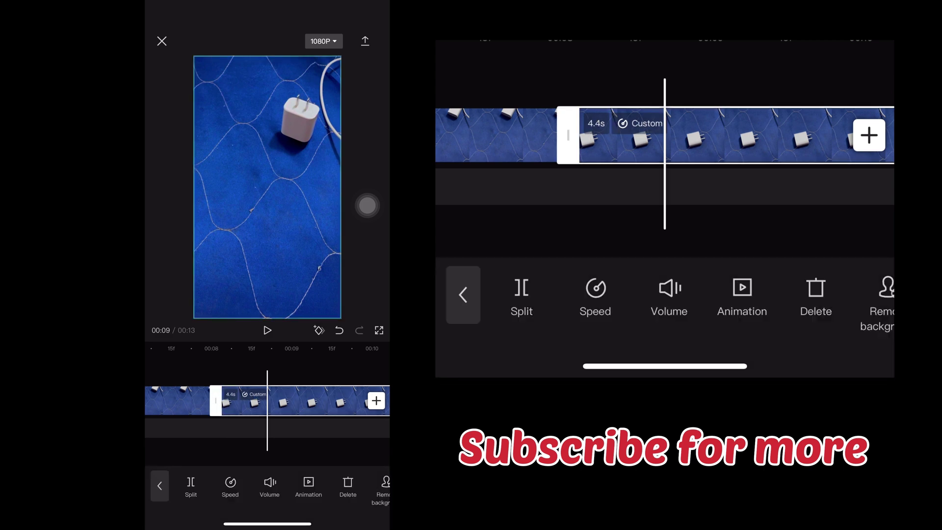
{"action": "left_click", "coordinate": [191, 485]}
{"action": "left_click", "coordinate": [347, 486]}
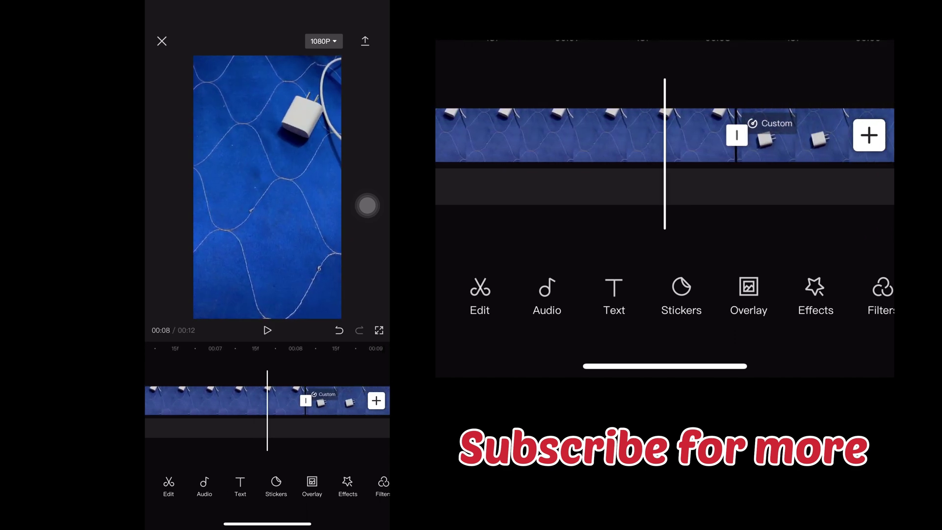
Delete the short first clip at the start of the timeline.
{"action": "scroll", "coordinate": [267, 400], "scroll_direction": "left", "scroll_amount": 3}
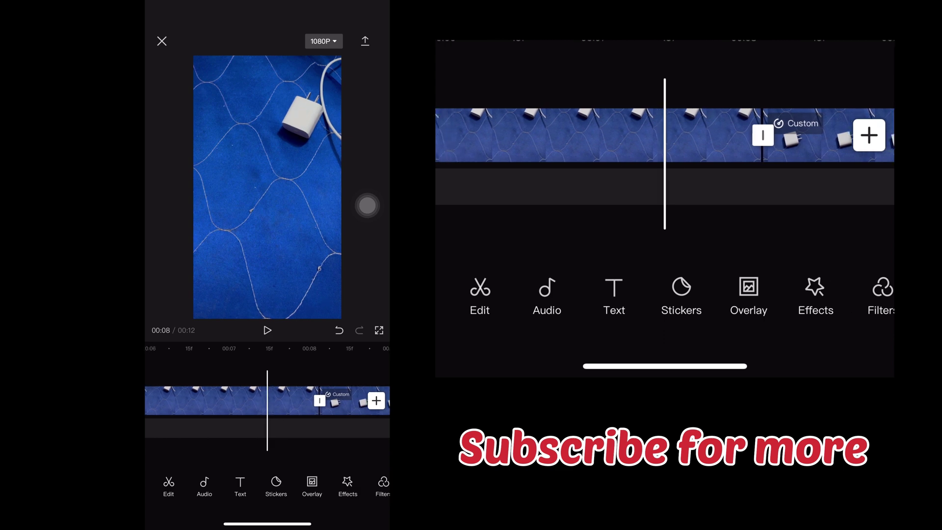
{"action": "left_click", "coordinate": [221, 400]}
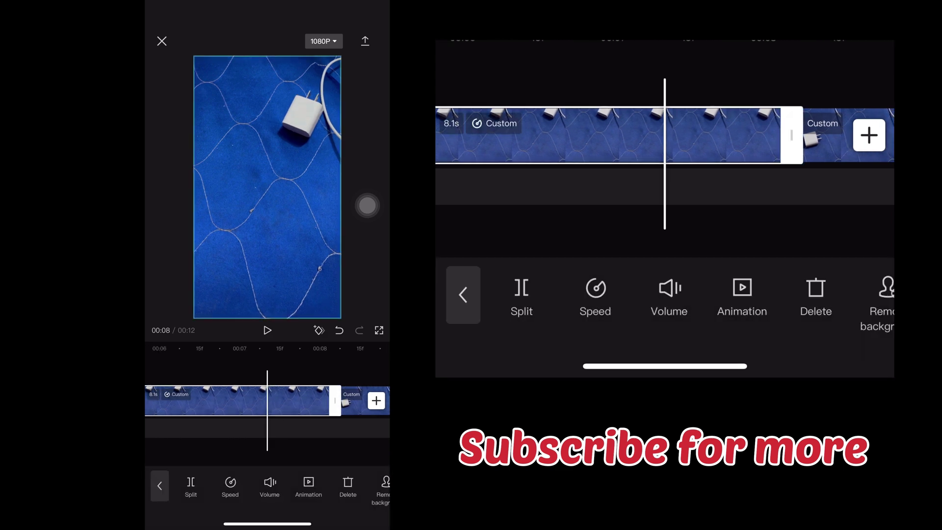
{"action": "left_click", "coordinate": [347, 486]}
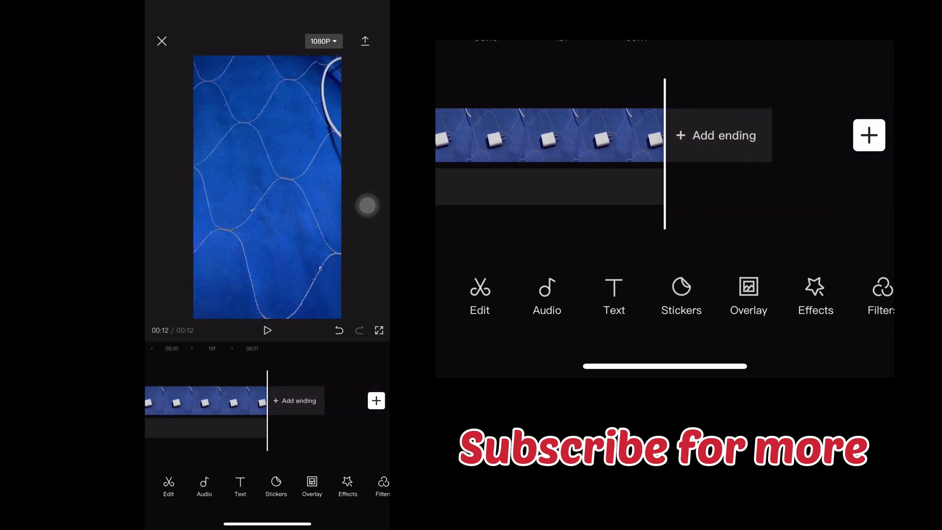
Preview the edited video, then show the Effects tools with the timeline back at 00:00.
{"action": "left_click", "coordinate": [268, 330]}
{"action": "left_click", "coordinate": [347, 485]}
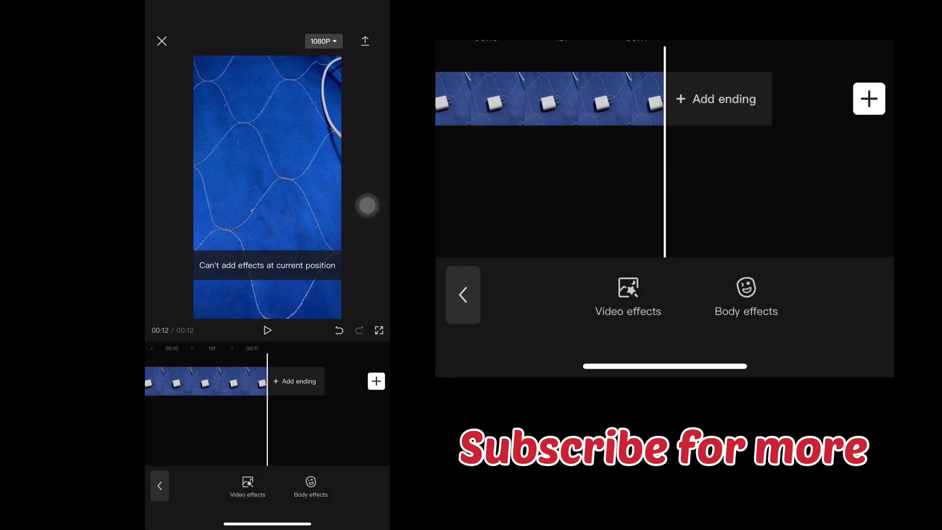
{"action": "scroll", "coordinate": [267, 381], "scroll_direction": "left", "scroll_amount": 15}
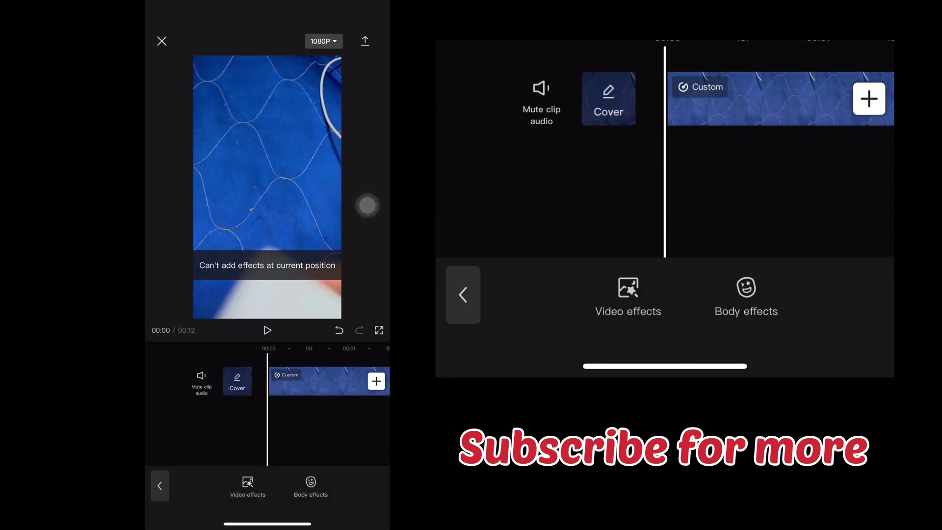
Apply the Seagull Digital effect from the Retro video effects category.
{"action": "left_click", "coordinate": [248, 485]}
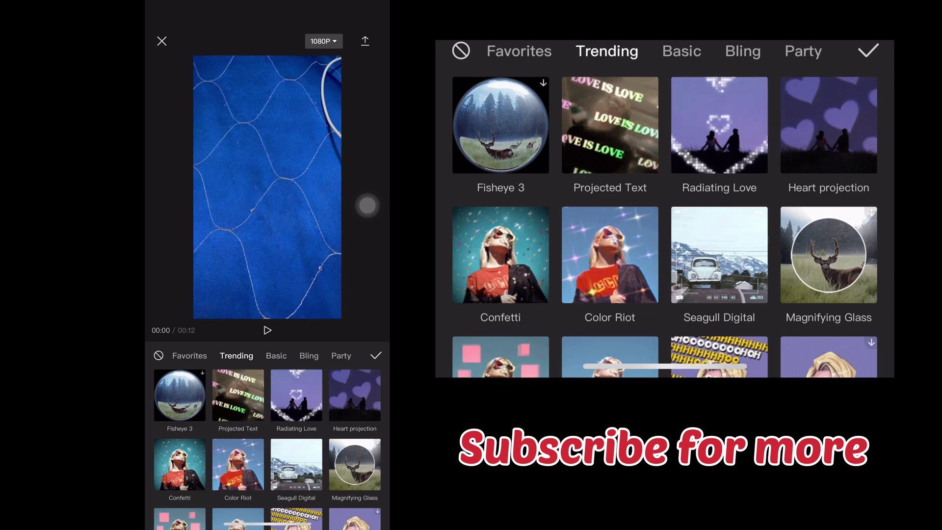
{"action": "left_click", "coordinate": [276, 355]}
{"action": "left_click", "coordinate": [286, 355]}
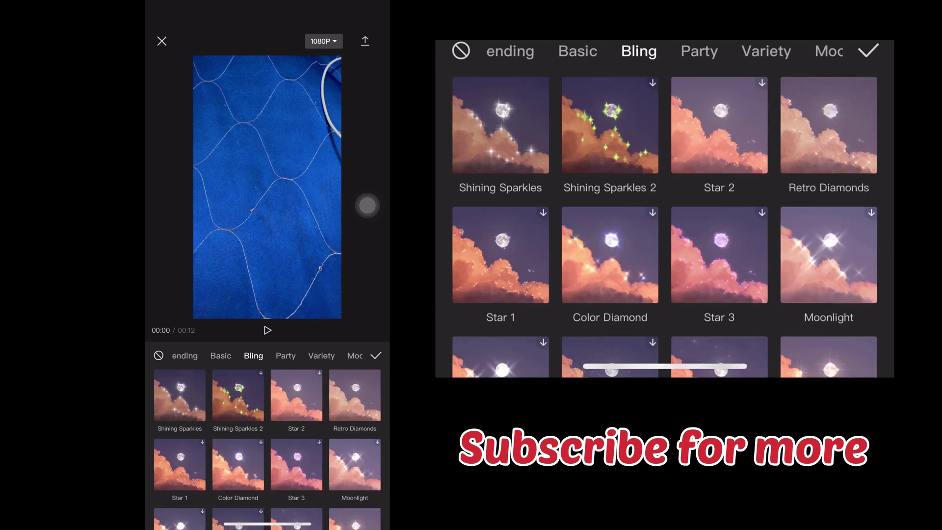
{"action": "left_click", "coordinate": [286, 355]}
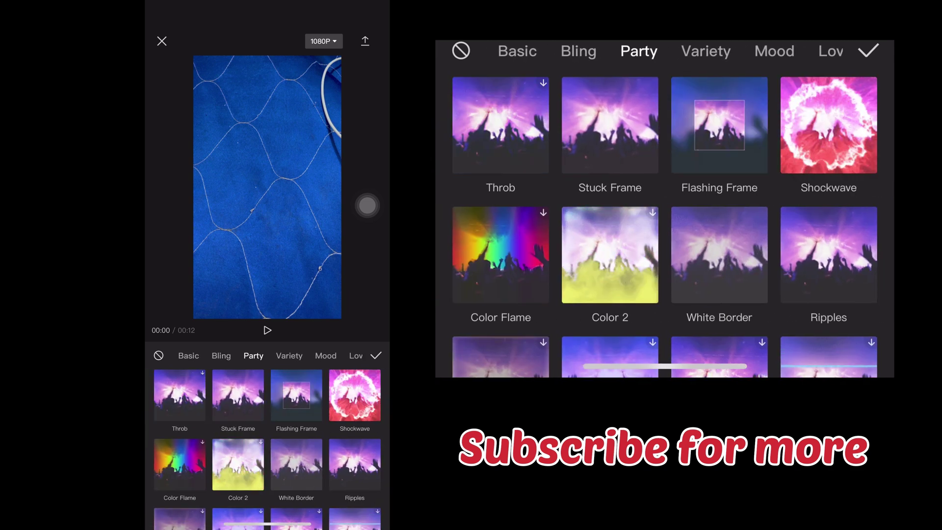
{"action": "scroll", "coordinate": [267, 442], "scroll_direction": "down", "scroll_amount": 10}
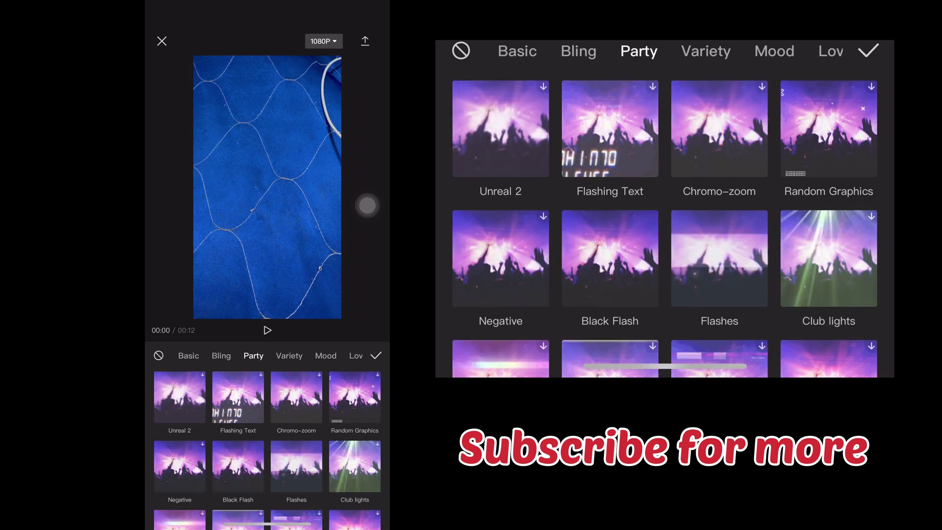
{"action": "left_click", "coordinate": [289, 355]}
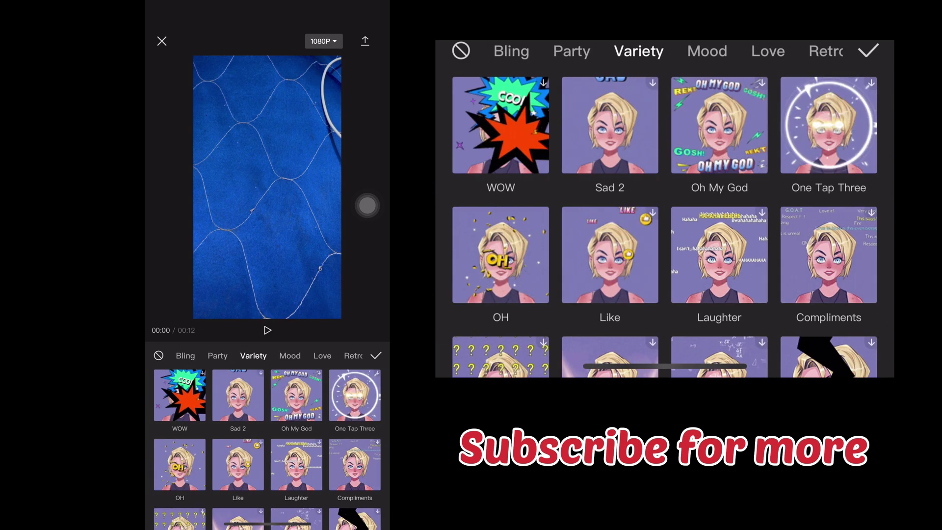
{"action": "left_click", "coordinate": [285, 355]}
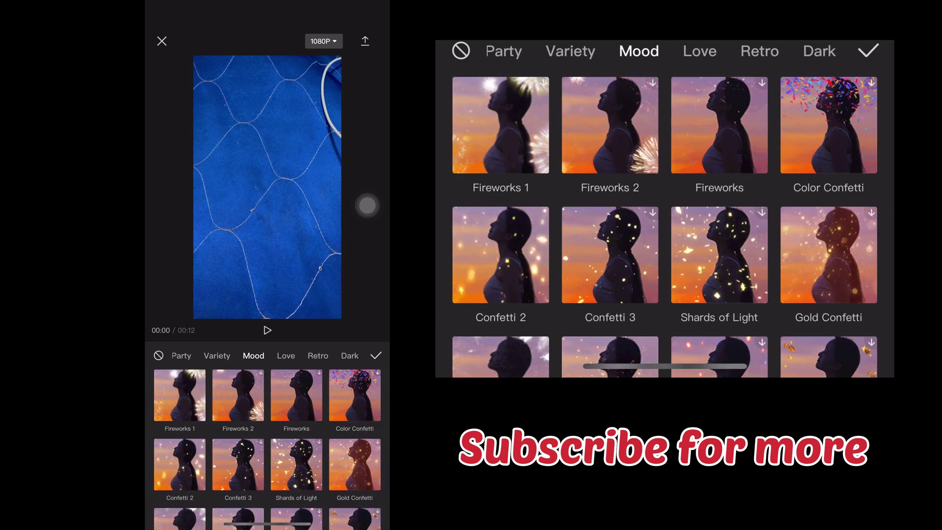
{"action": "left_click", "coordinate": [286, 355]}
{"action": "left_click", "coordinate": [286, 355]}
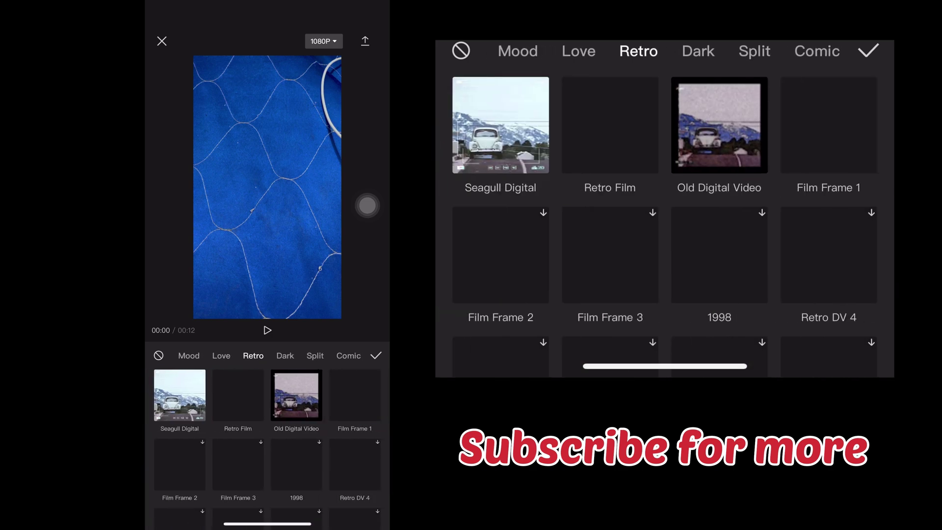
{"action": "left_click", "coordinate": [179, 395]}
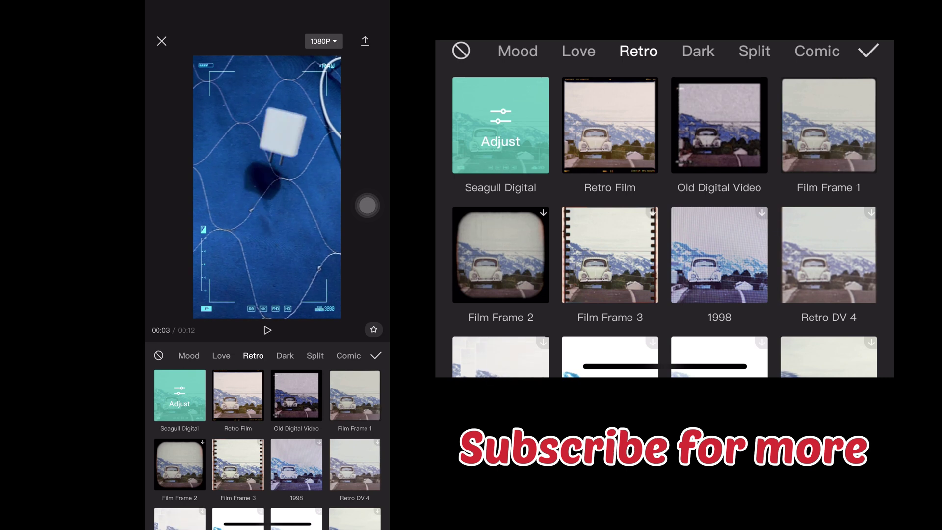
{"action": "left_click", "coordinate": [376, 356]}
Extend the Seagull Digital effect bar to end at the Custom speed point around 00:08.
{"action": "left_click_drag", "start_coordinate": [344, 383], "coordinate": [221, 382]}
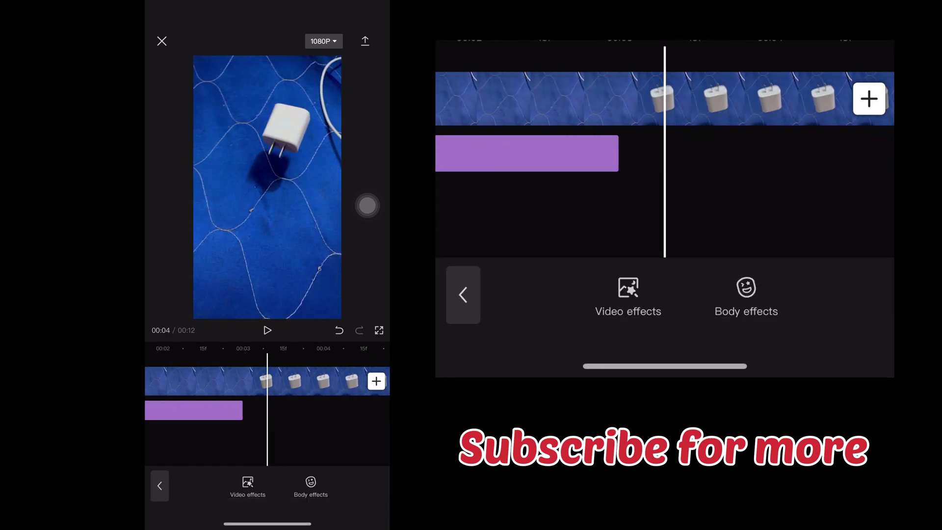
{"action": "left_click", "coordinate": [211, 410]}
{"action": "left_click_drag", "start_coordinate": [276, 410], "coordinate": [380, 410]}
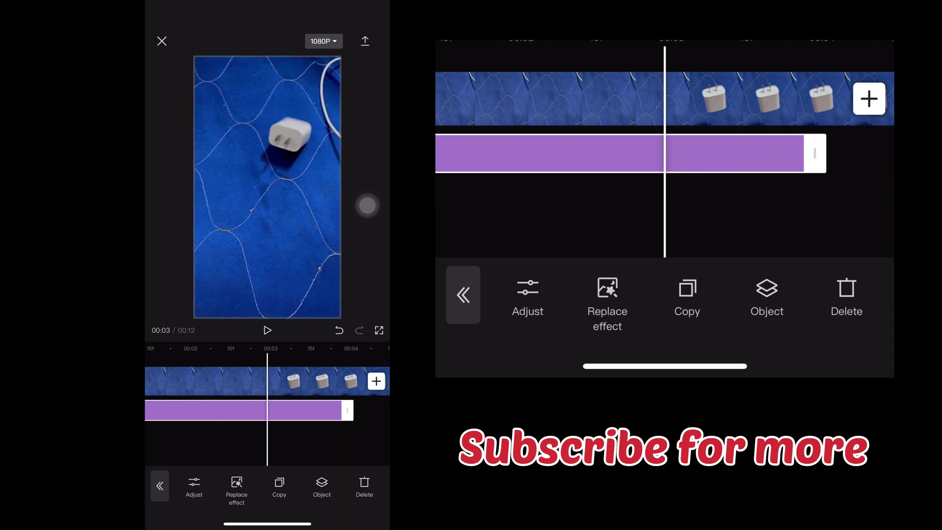
{"action": "left_click_drag", "start_coordinate": [319, 382], "coordinate": [235, 382]}
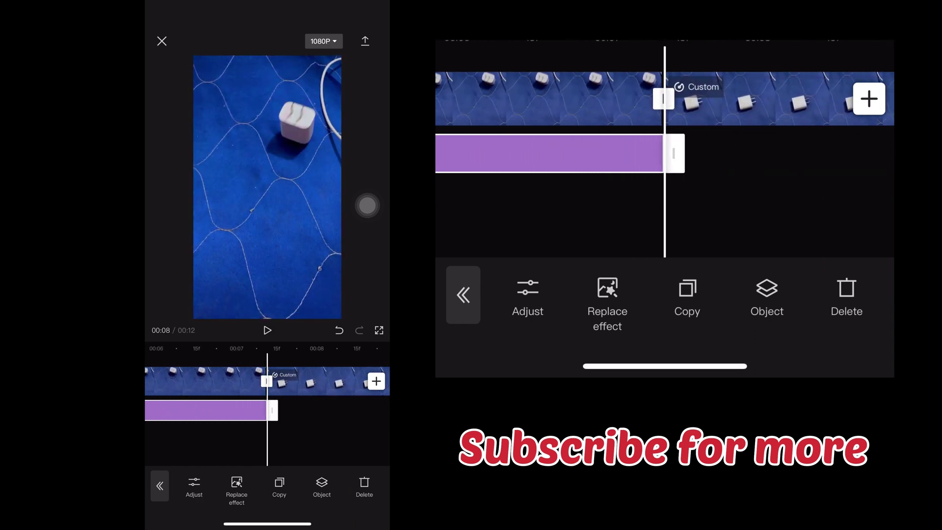
Deselect the Seagull Digital bar and browse to the Retro video effects.
{"action": "left_click", "coordinate": [318, 441]}
{"action": "left_click", "coordinate": [248, 483]}
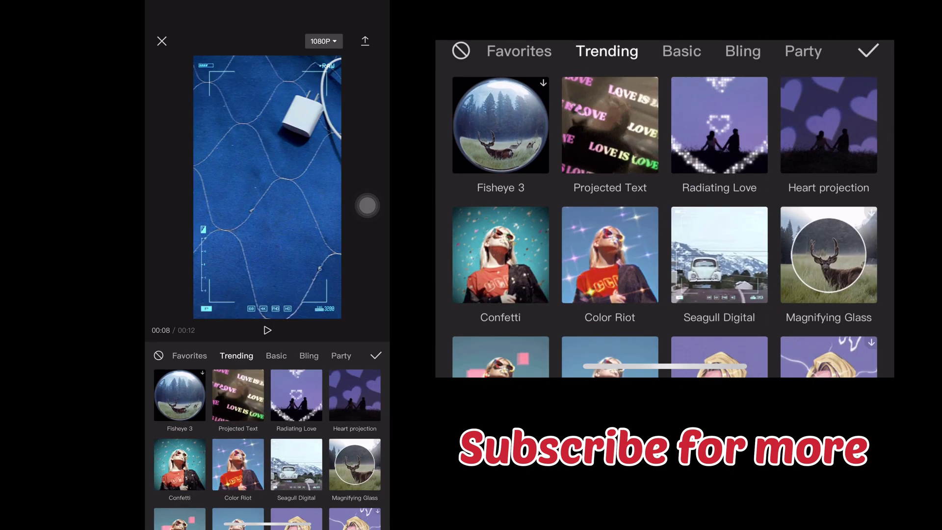
{"action": "left_click", "coordinate": [307, 355]}
{"action": "left_click", "coordinate": [322, 355]}
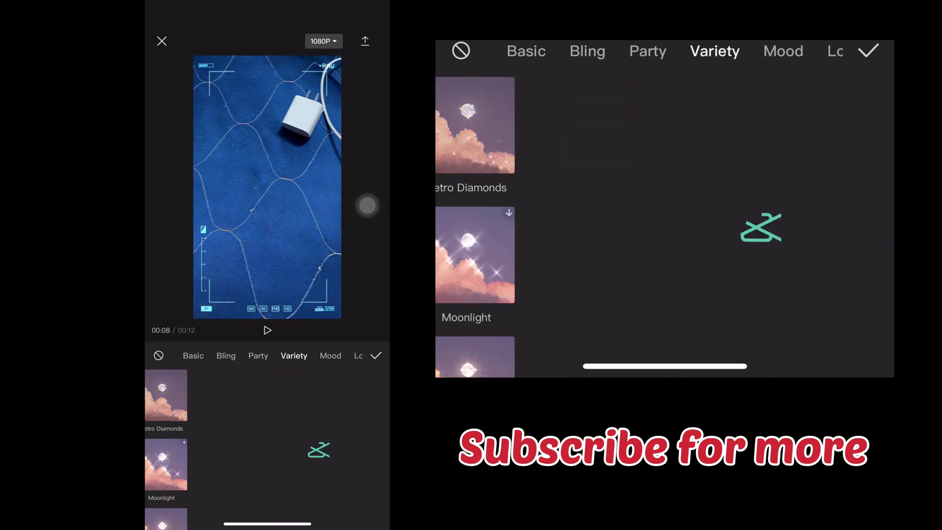
{"action": "left_click", "coordinate": [313, 355]}
{"action": "left_click", "coordinate": [314, 355]}
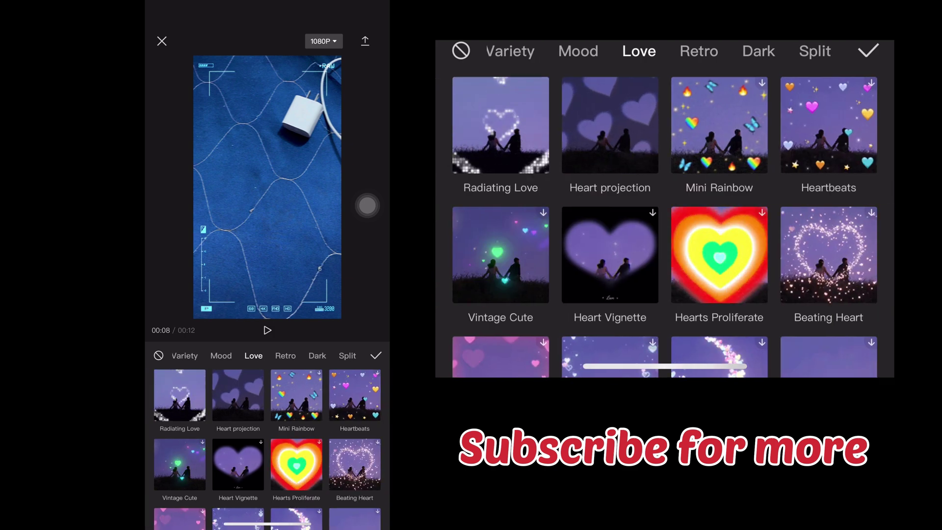
{"action": "left_click", "coordinate": [296, 355]}
{"action": "scroll", "coordinate": [267, 466], "scroll_direction": "down", "scroll_amount": 2}
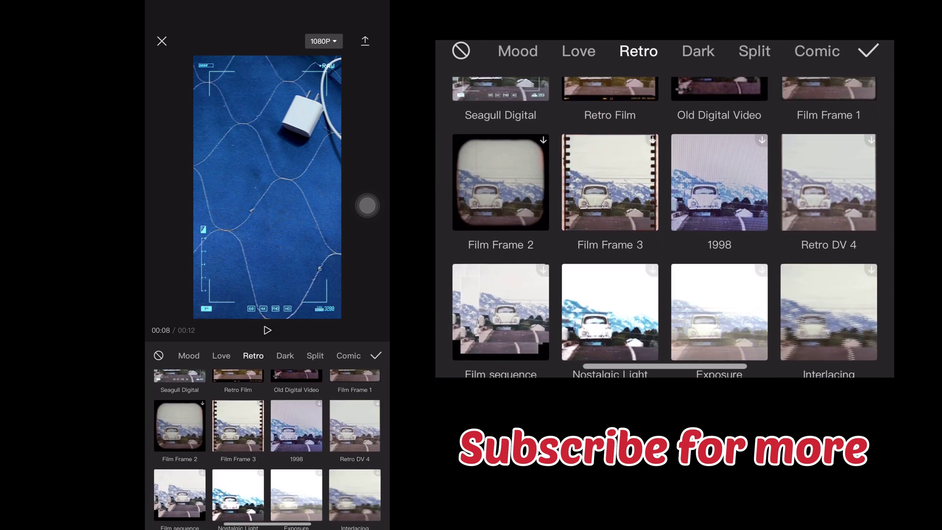
Preview 1998, Retro DV 4 and Interlacing, then apply the Film 3 effect.
{"action": "left_click", "coordinate": [296, 425]}
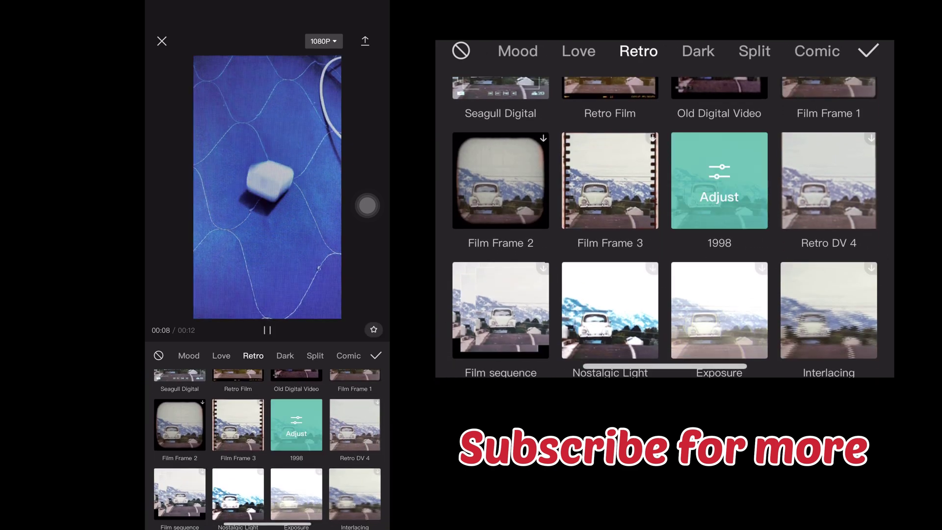
{"action": "left_click", "coordinate": [355, 424]}
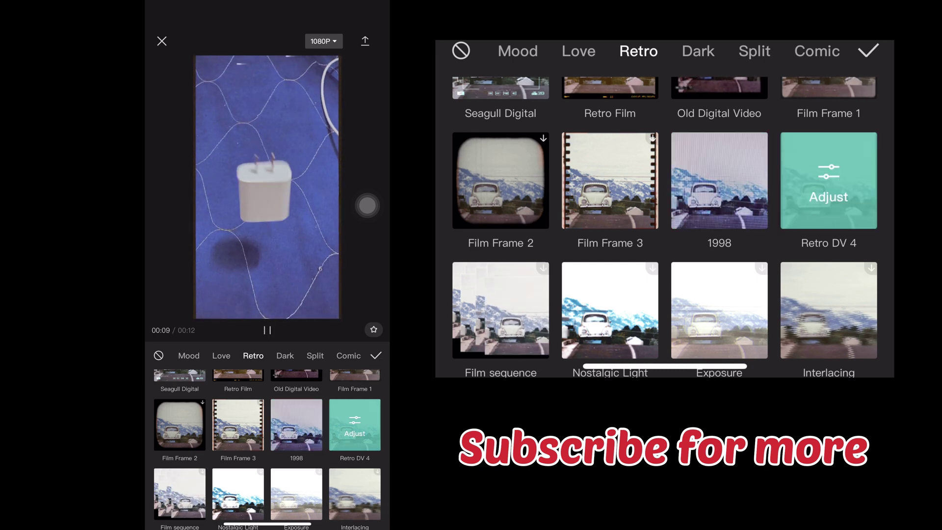
{"action": "scroll", "coordinate": [268, 447], "scroll_direction": "down", "scroll_amount": 2}
{"action": "left_click", "coordinate": [354, 435]}
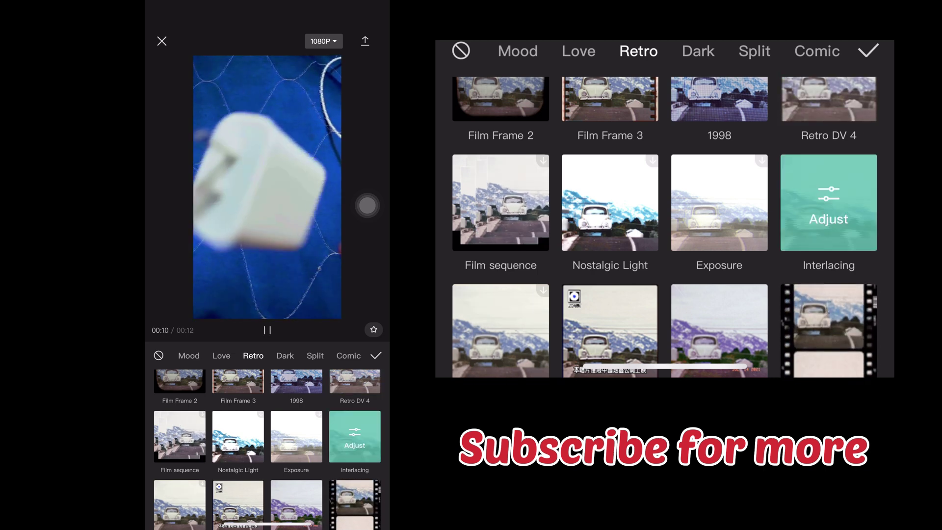
{"action": "scroll", "coordinate": [268, 446], "scroll_direction": "down", "scroll_amount": 2}
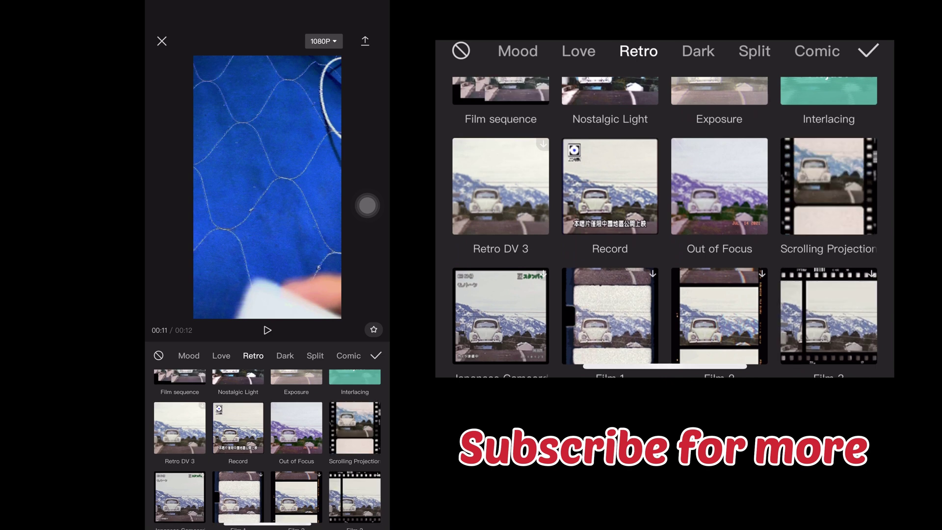
{"action": "left_click", "coordinate": [355, 497]}
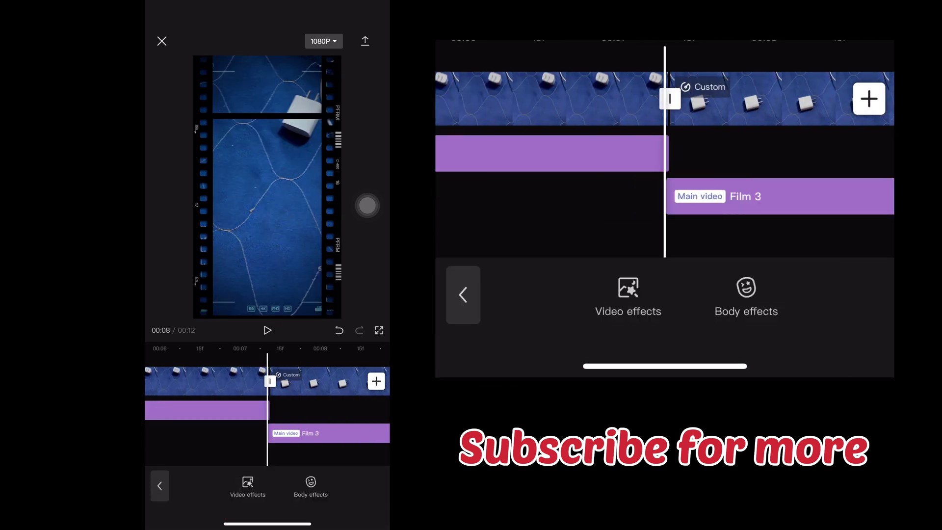
{"action": "left_click_drag", "start_coordinate": [343, 382], "coordinate": [103, 382]}
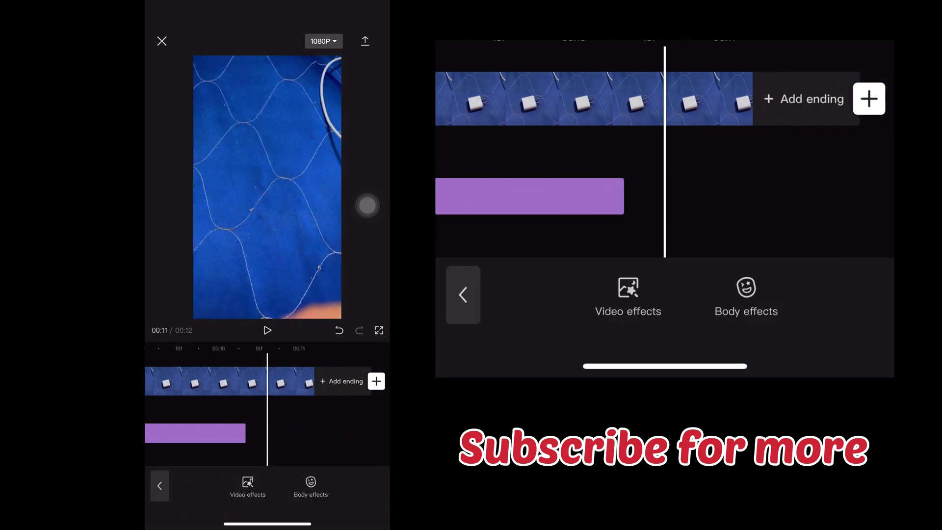
Extend Film 3 to the end of the 12-second video, preview it, and export.
{"action": "left_click", "coordinate": [206, 433]}
{"action": "left_click_drag", "start_coordinate": [270, 433], "coordinate": [373, 433]}
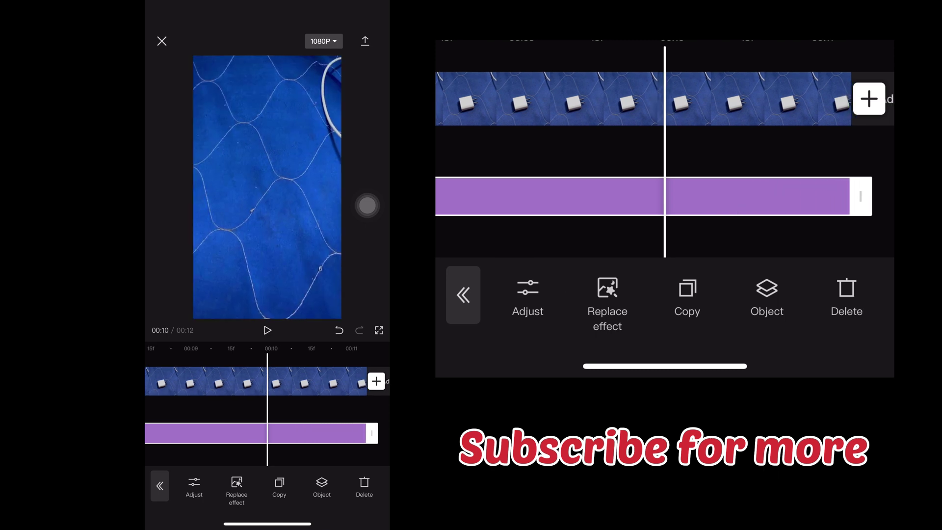
{"action": "left_click", "coordinate": [267, 329]}
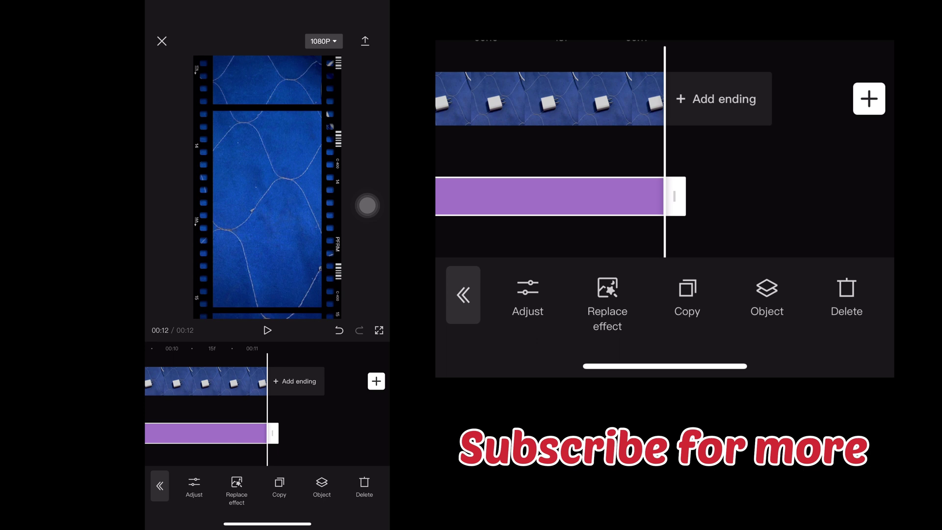
{"action": "left_click", "coordinate": [365, 40]}
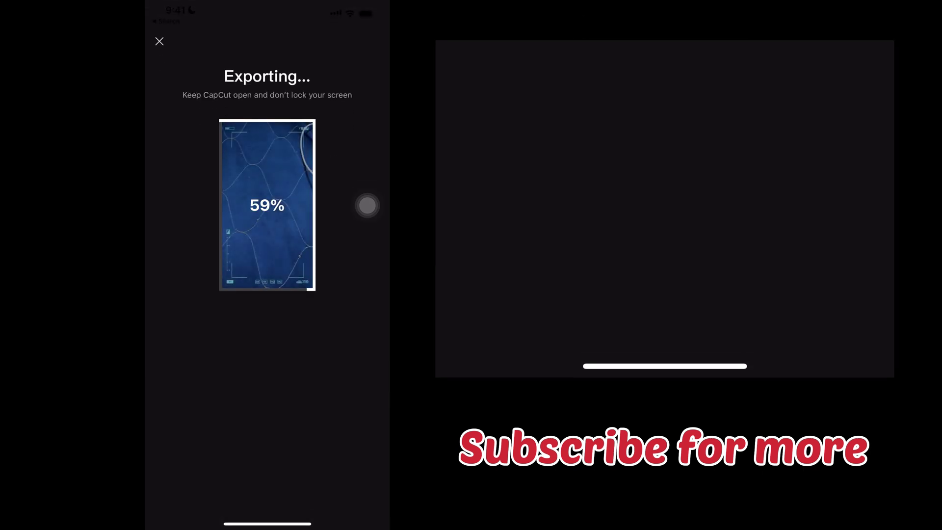